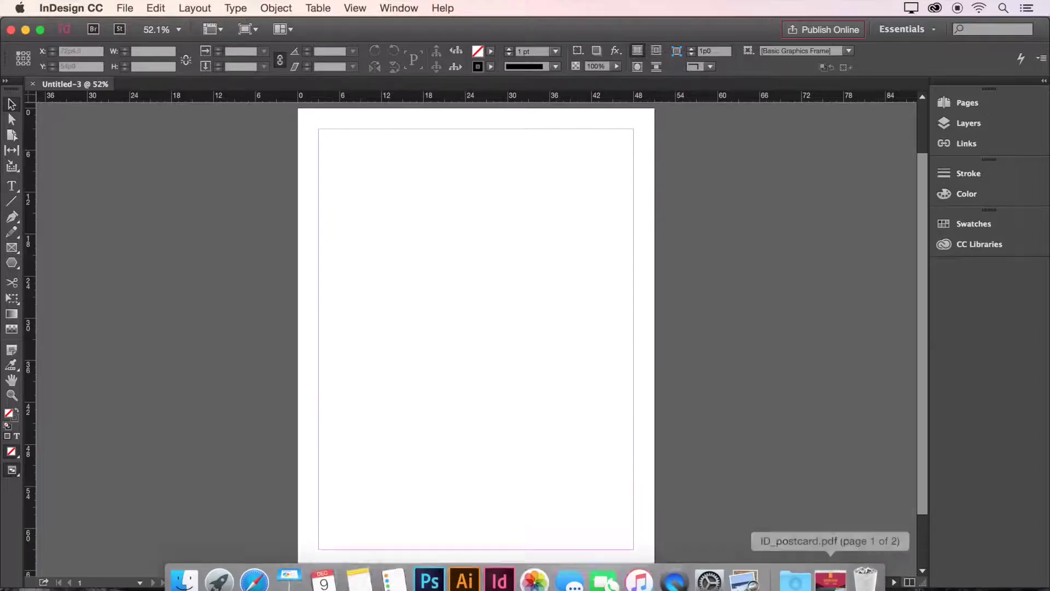
- Scroll through the finished postcard PDF for reference, then close it and return to InDesign
click(840, 580)
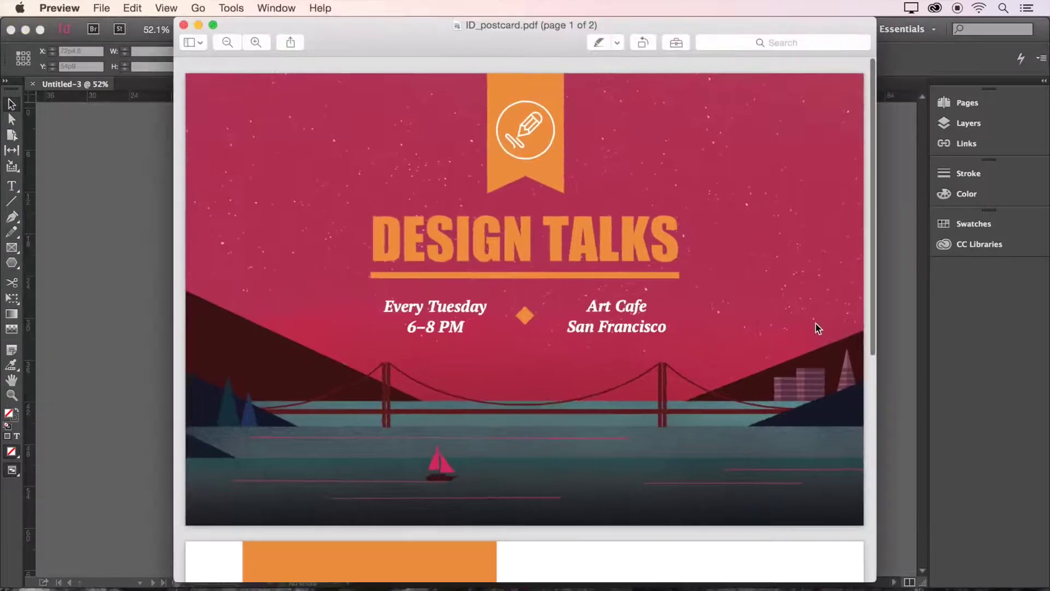
scroll(819, 322, down, 5)
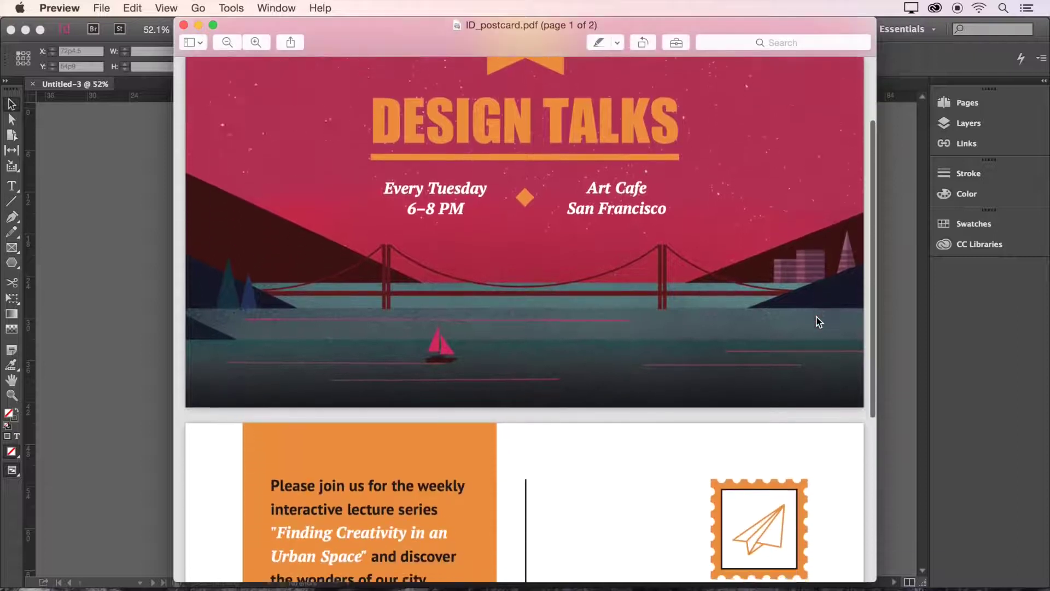
scroll(819, 322, down, 4)
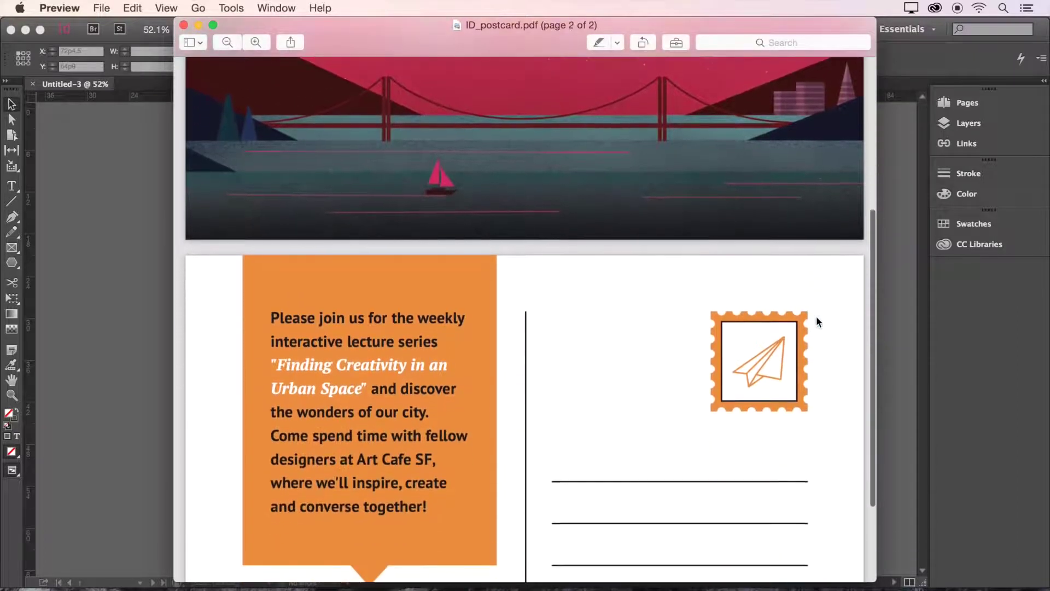
scroll(819, 322, down, 4)
scroll(817, 319, down, 2)
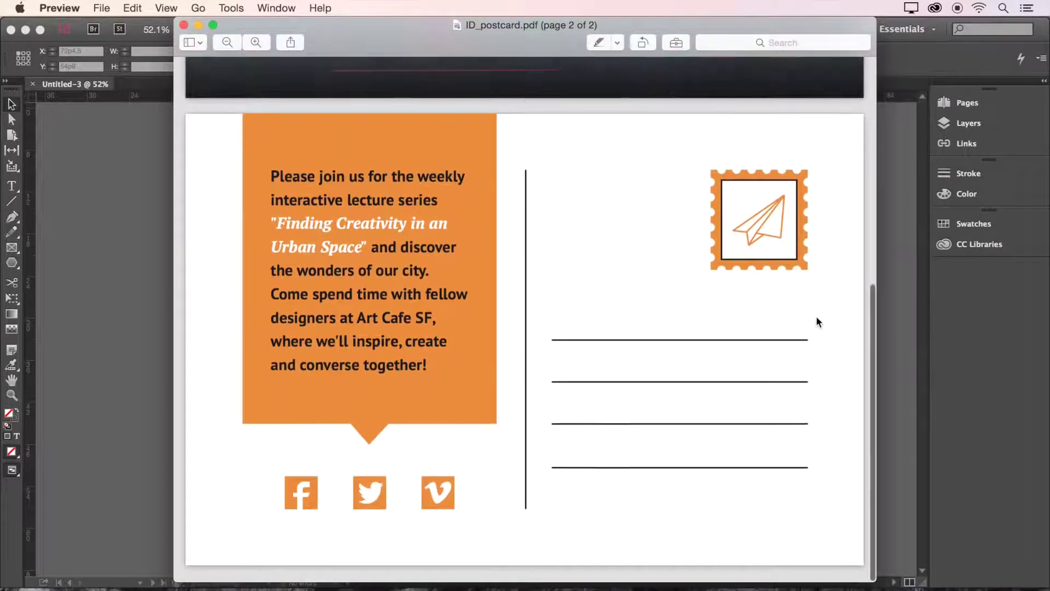
click(183, 25)
click(359, 25)
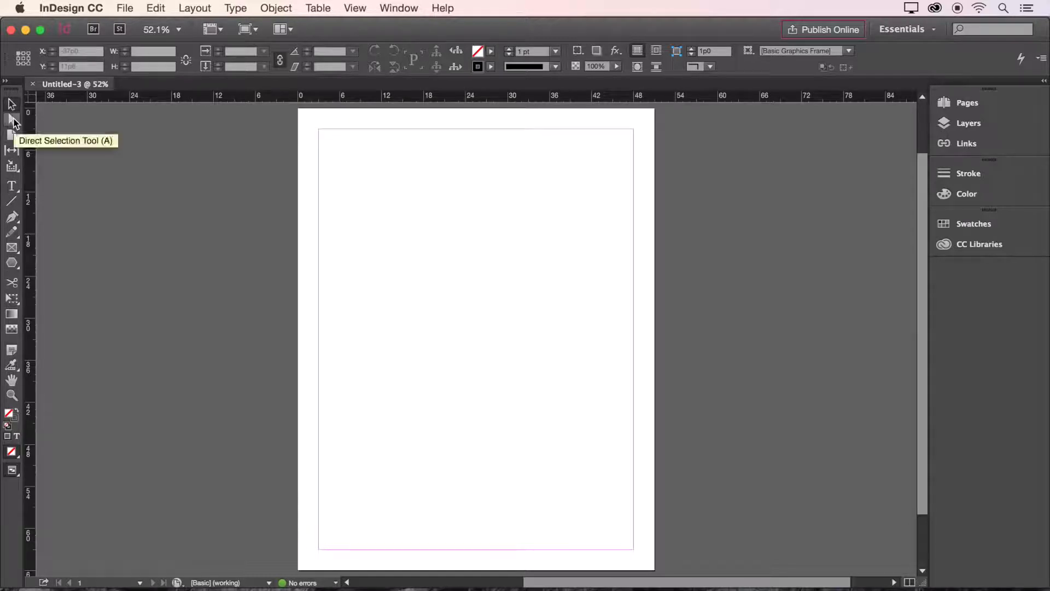
- Inspect the text and path-drawing tool groups, constrain width/height proportions, and pick the Rectangle Frame tool
click(13, 186)
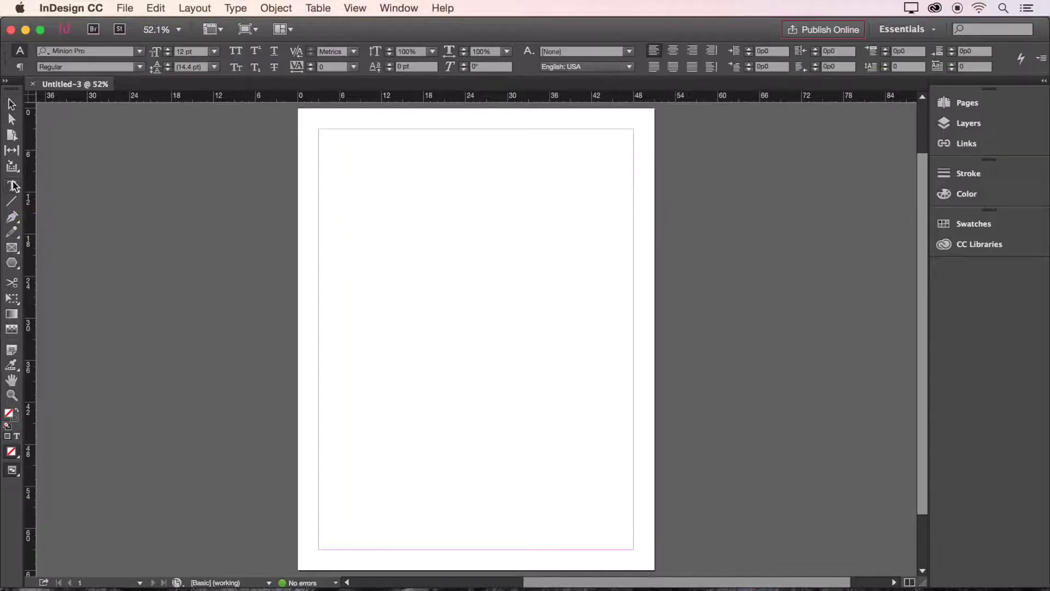
click(14, 217)
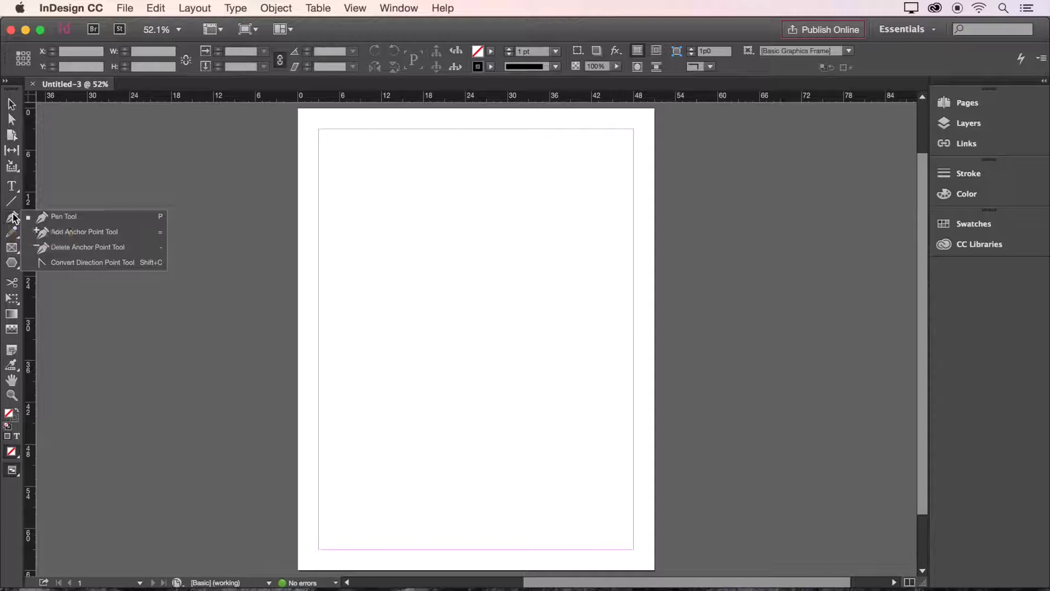
click(18, 86)
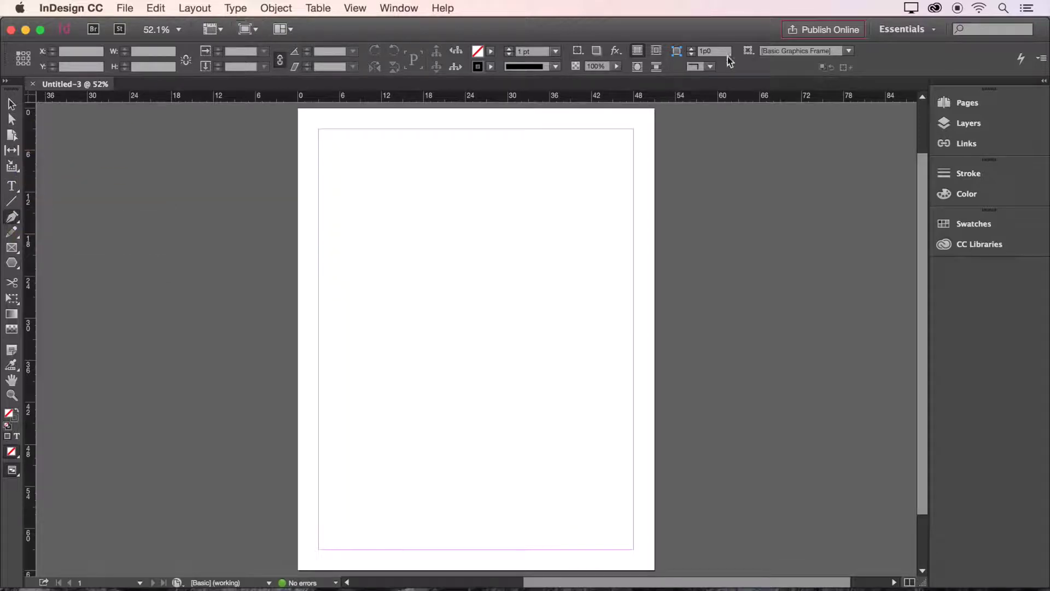
click(281, 60)
click(12, 186)
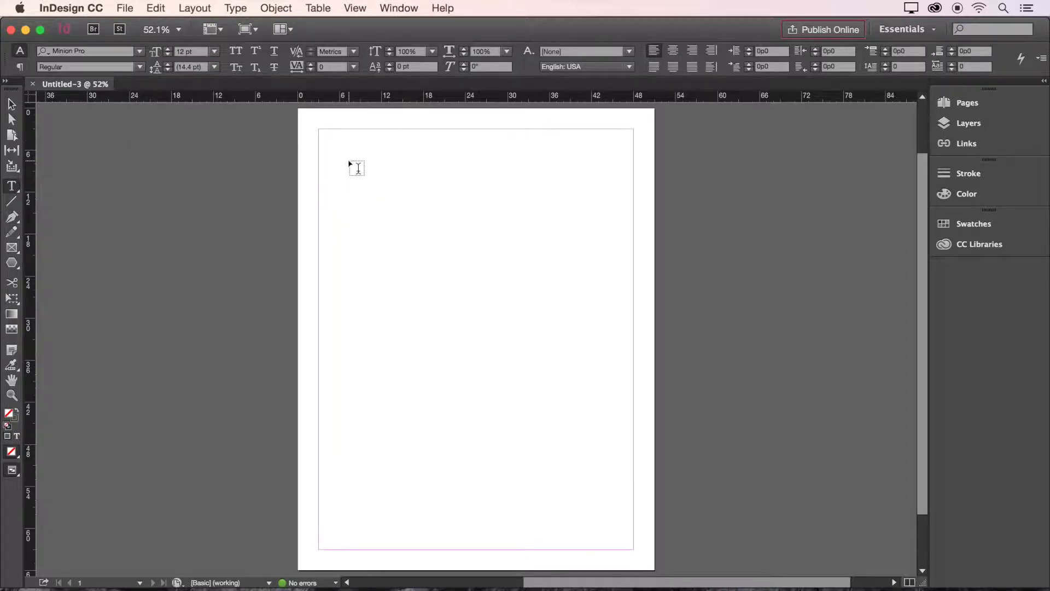
click(11, 249)
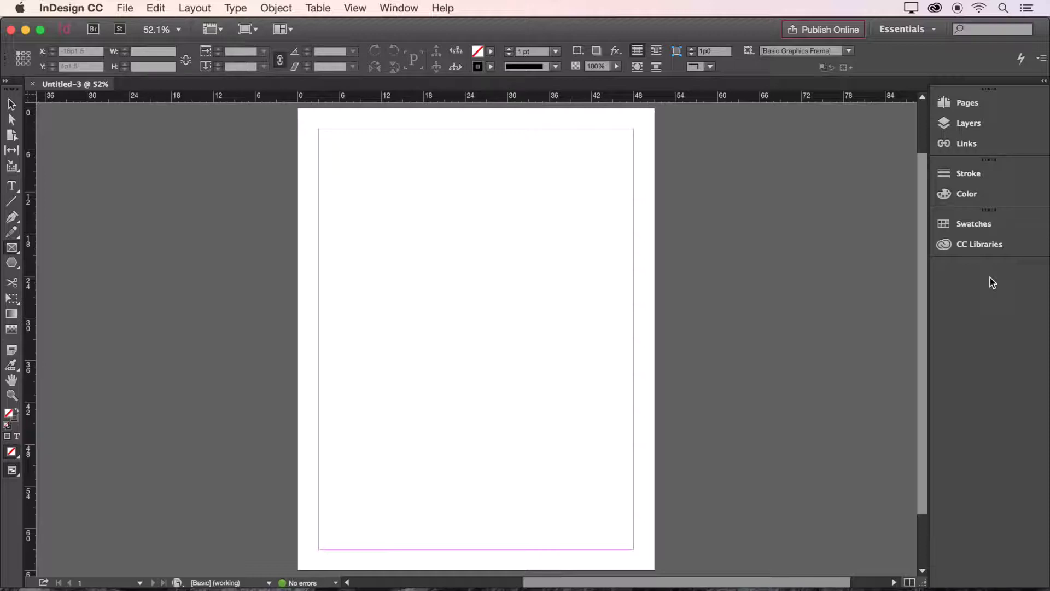
- Reset the Essentials workspace and collapse the floating Swatches/CC Libraries panel
click(933, 34)
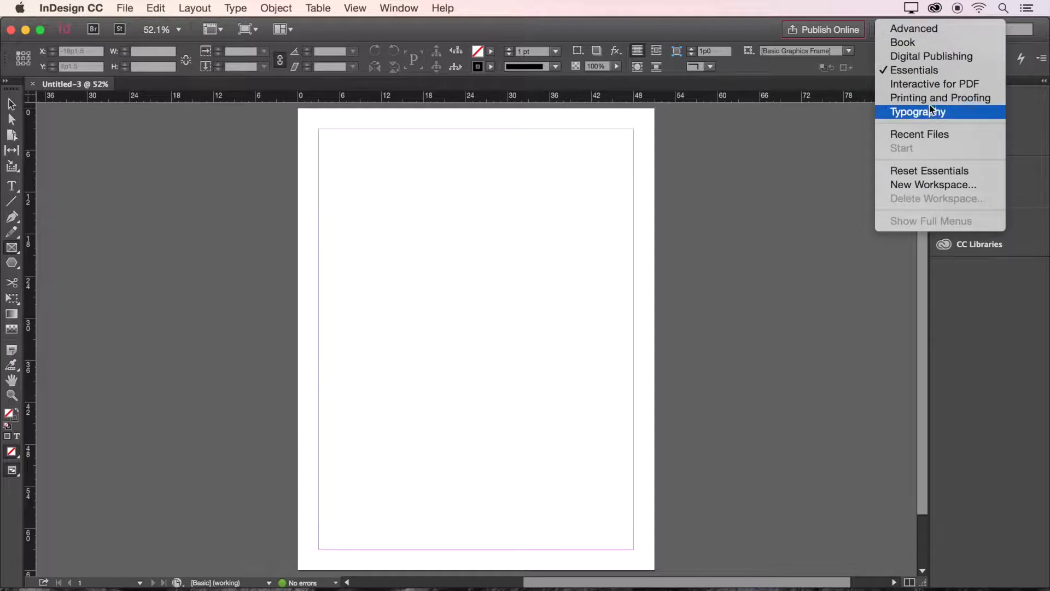
click(966, 172)
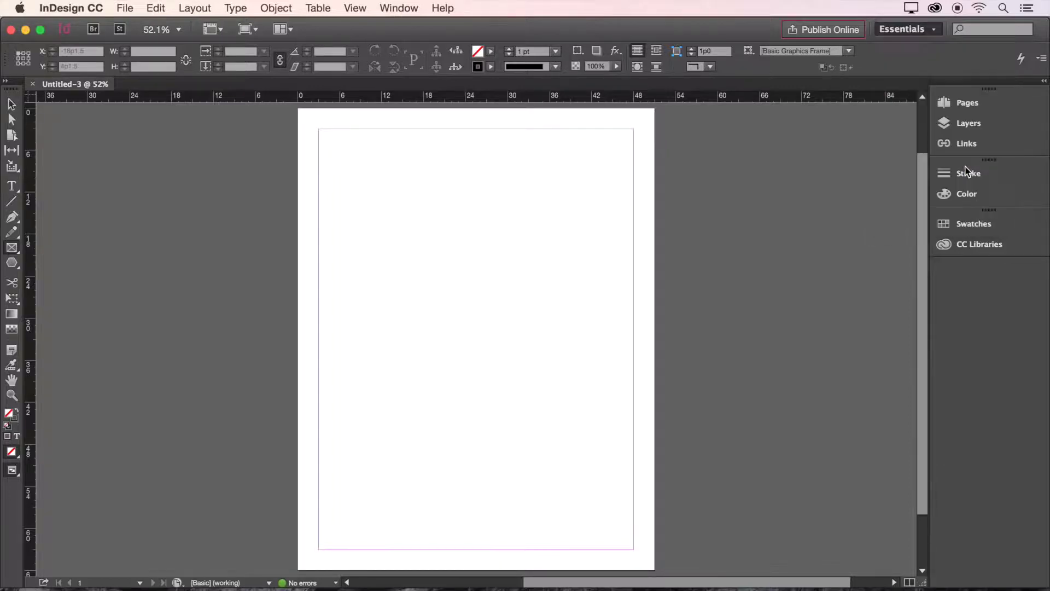
click(969, 241)
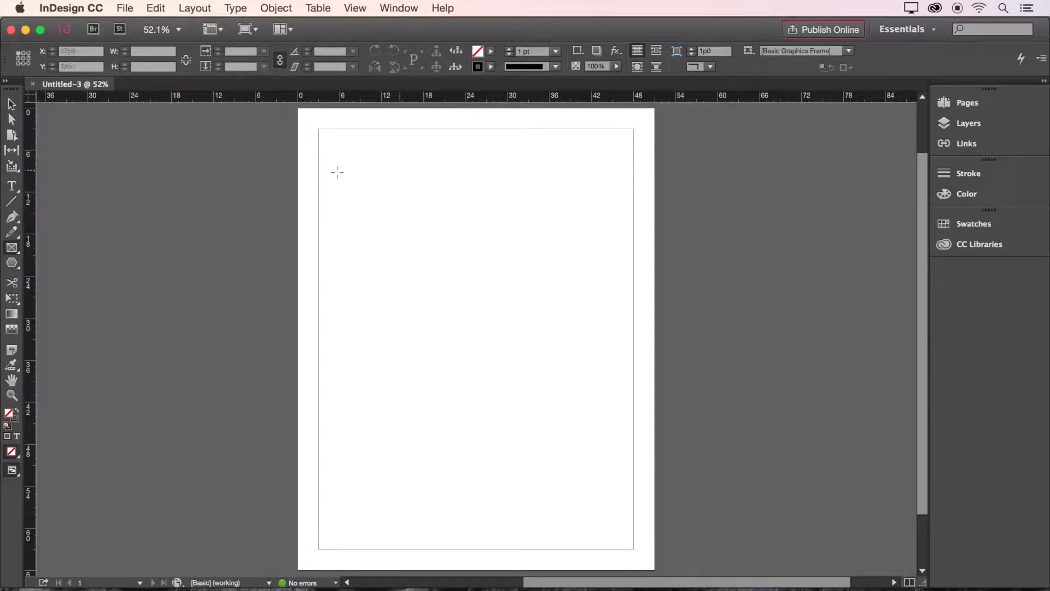
- Set both horizontal and vertical ruler units to Inches in Units & Increments preferences
click(85, 7)
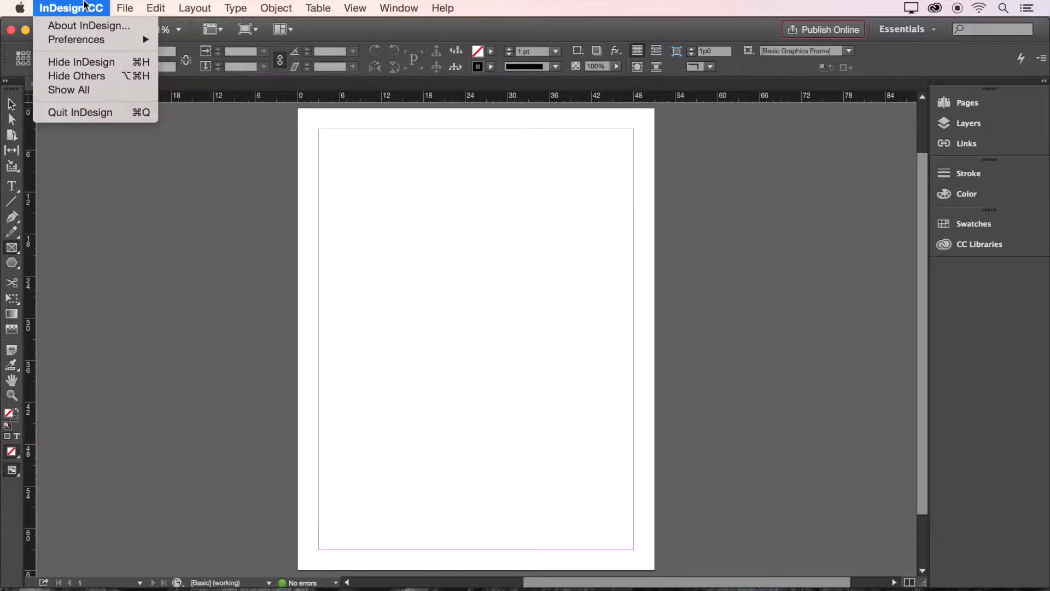
mouse_move(86, 39)
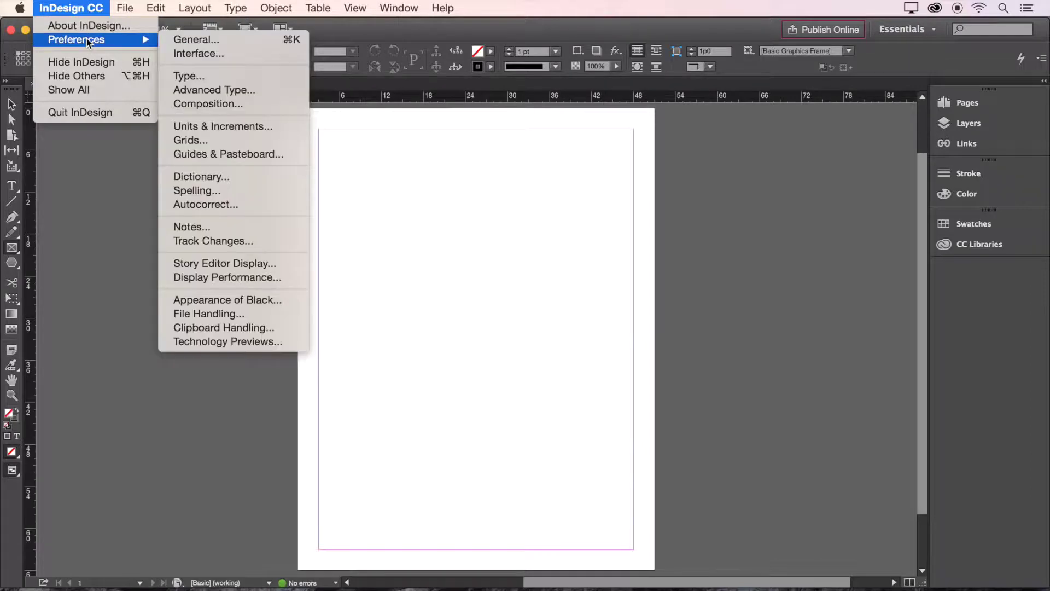
click(235, 126)
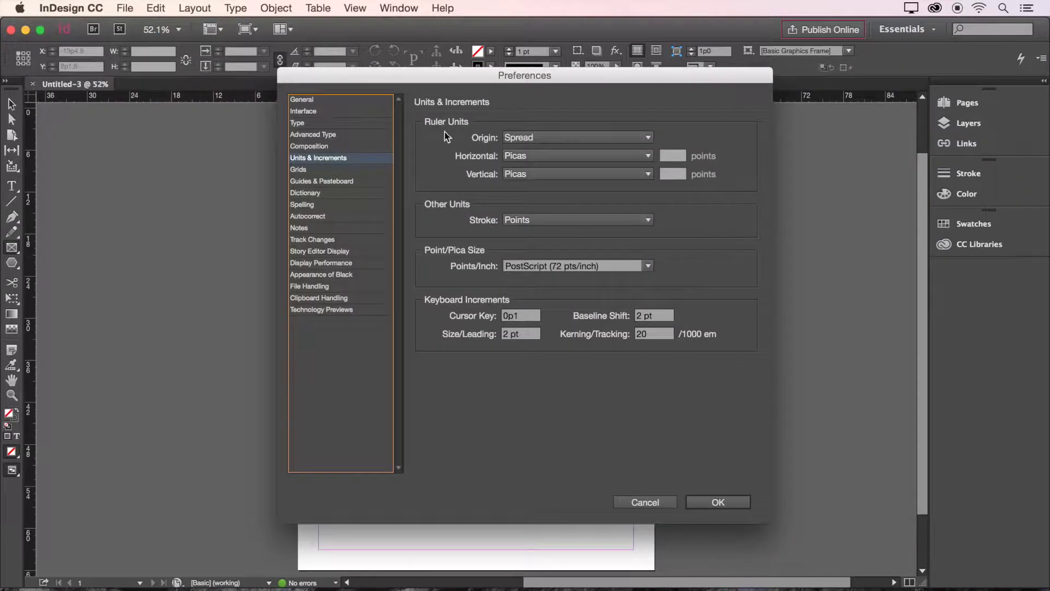
click(524, 154)
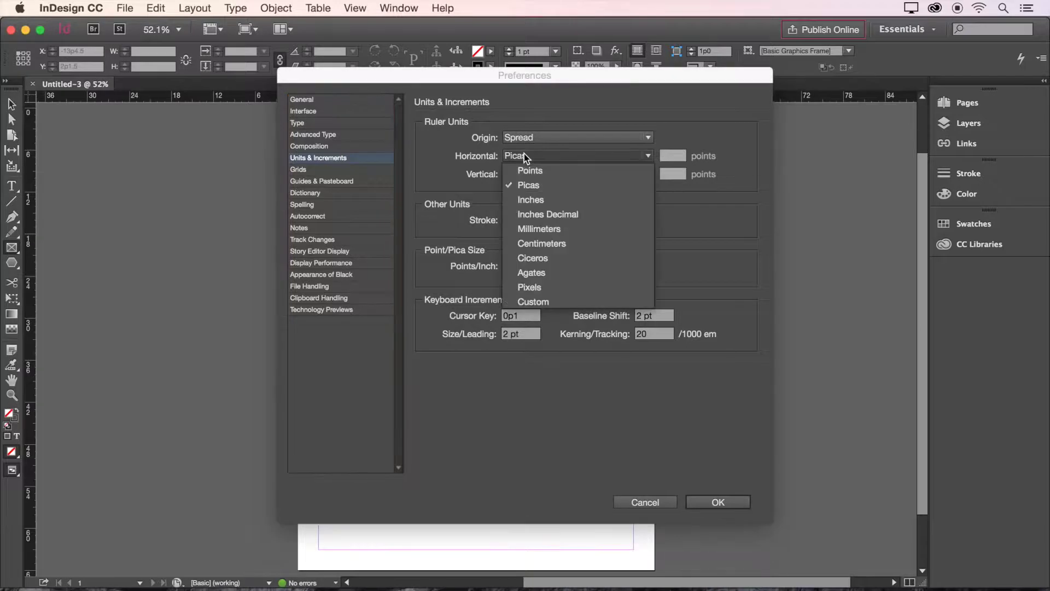
click(546, 198)
click(546, 175)
click(550, 219)
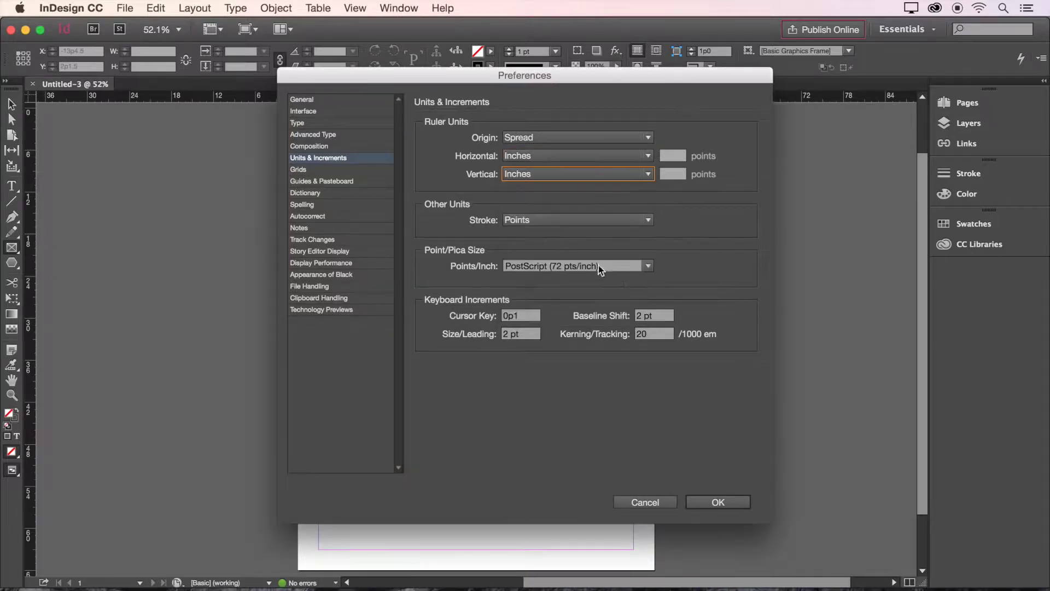
click(704, 499)
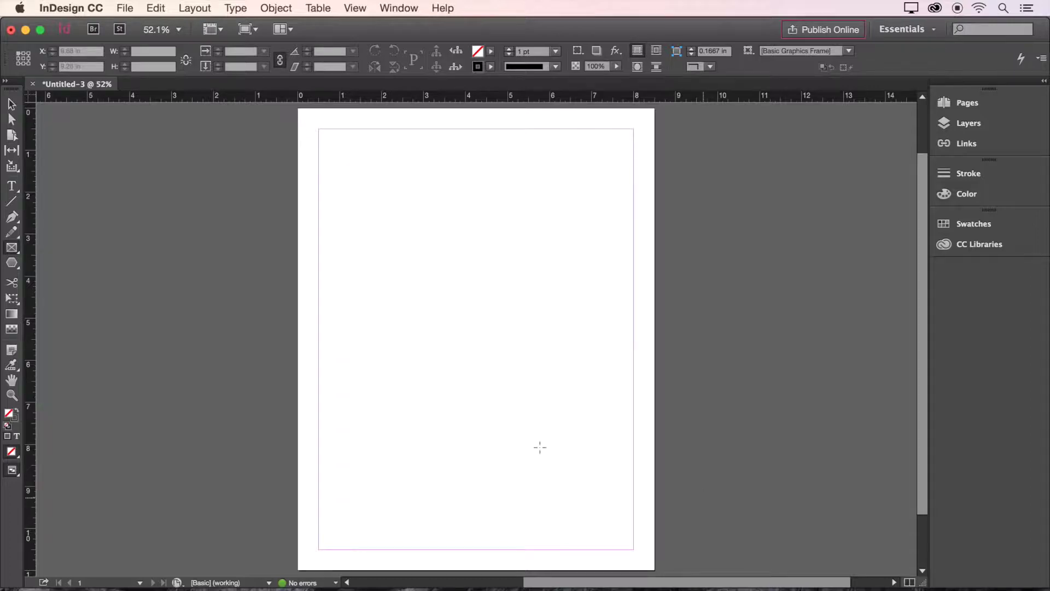
- Close Untitled-3 with Don't Save and begin a new document from the Start screen
click(32, 84)
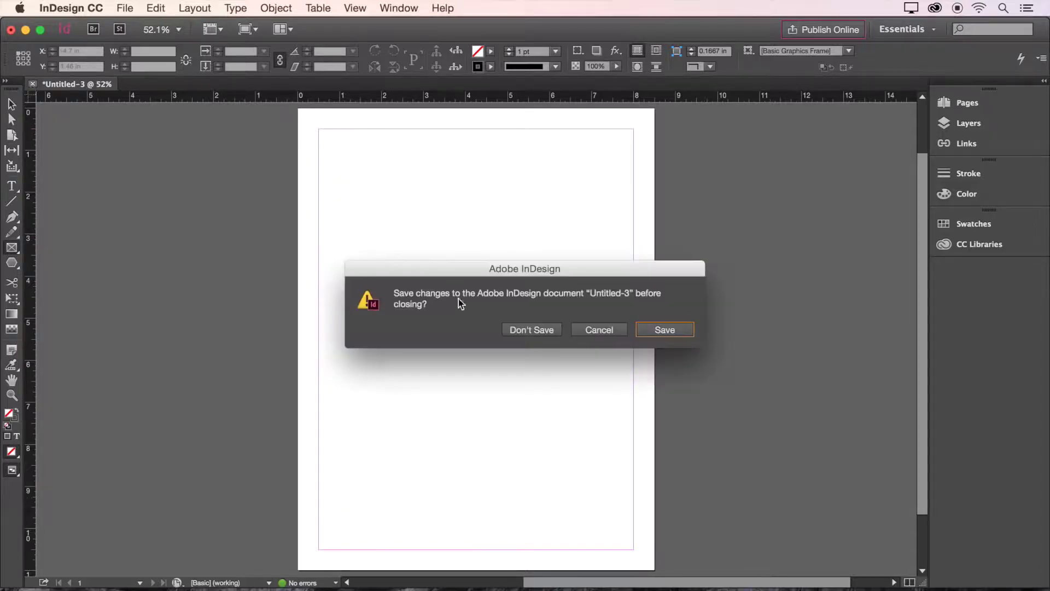
click(509, 330)
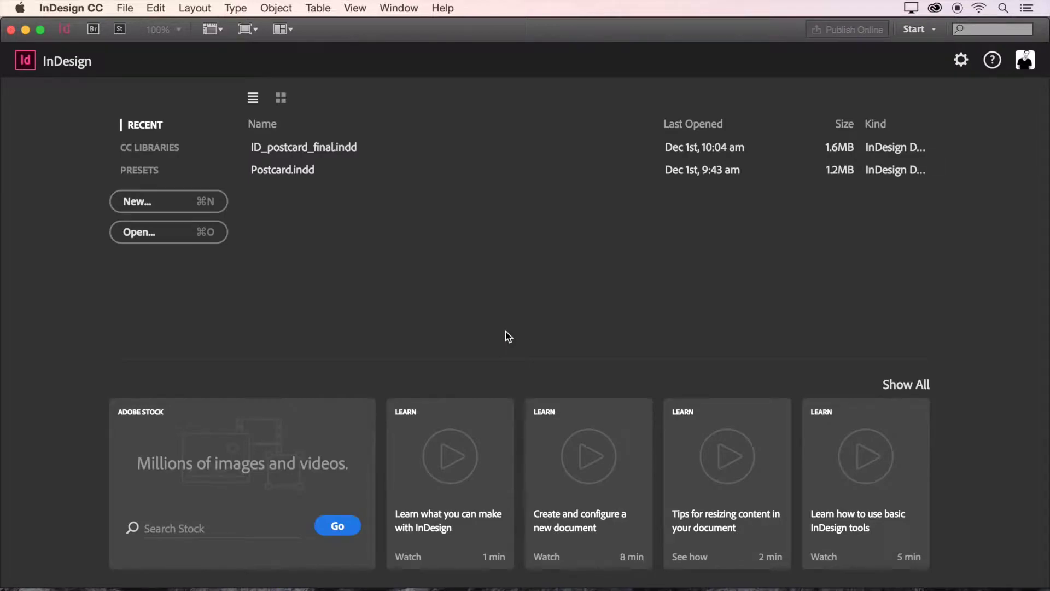
click(214, 202)
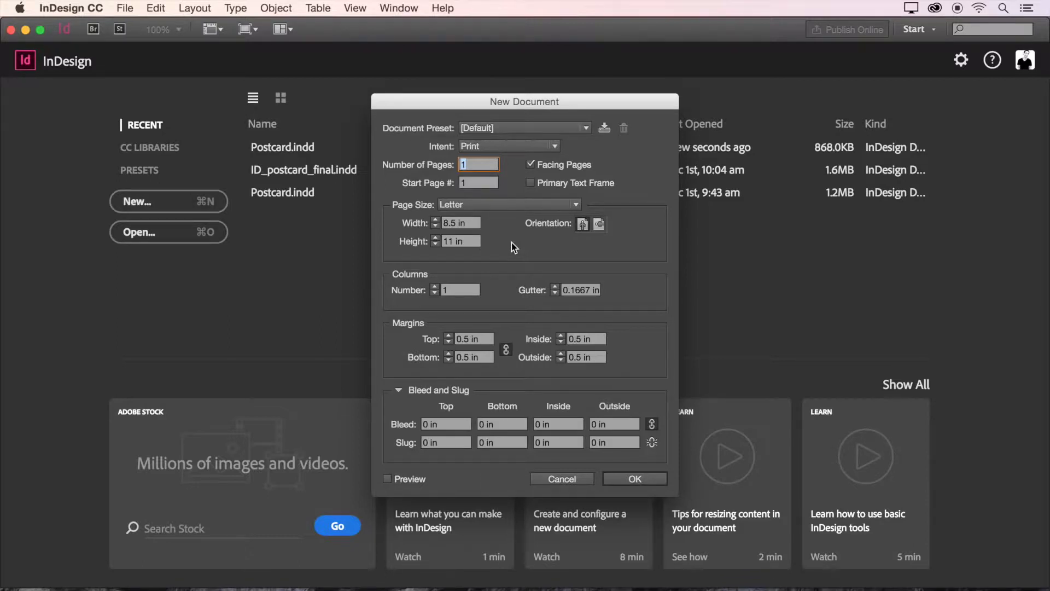
- Keep Print as the intent, set 2 pages, and turn off Facing Pages
click(553, 146)
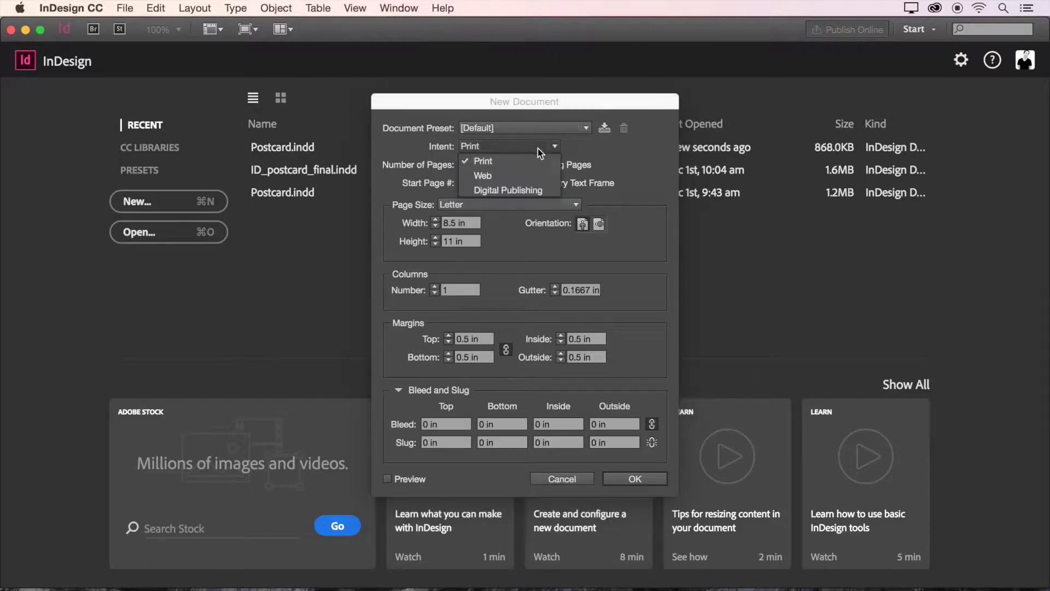
click(509, 162)
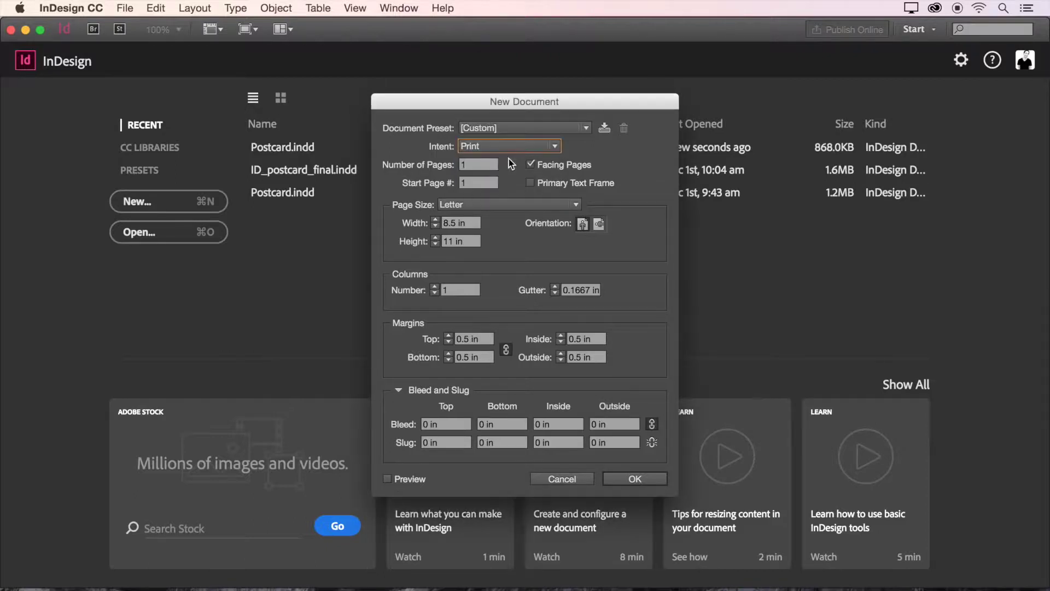
click(479, 166)
key(BackSpace)
text(2)
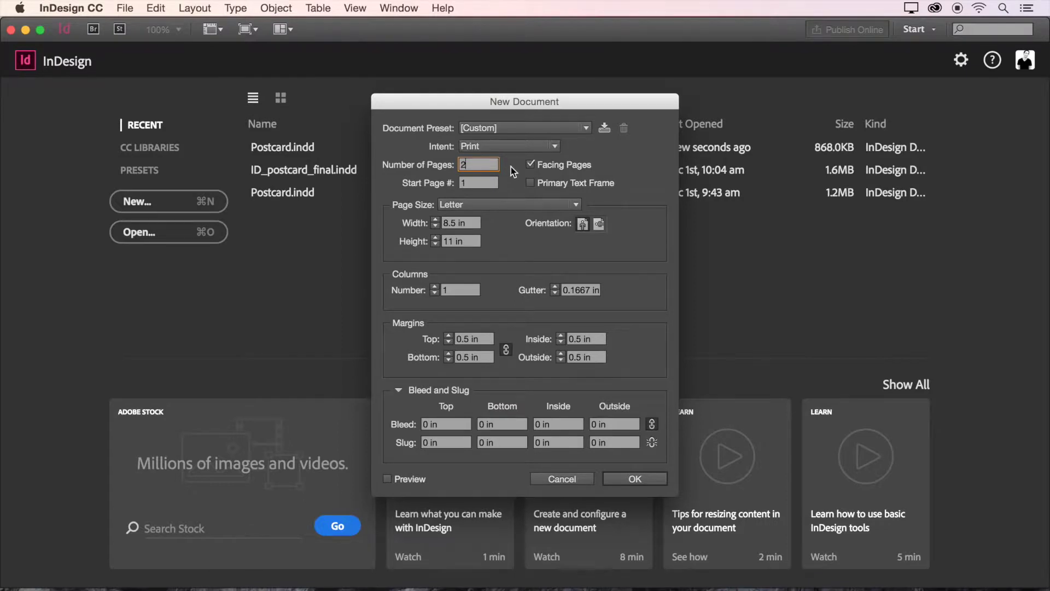
click(530, 165)
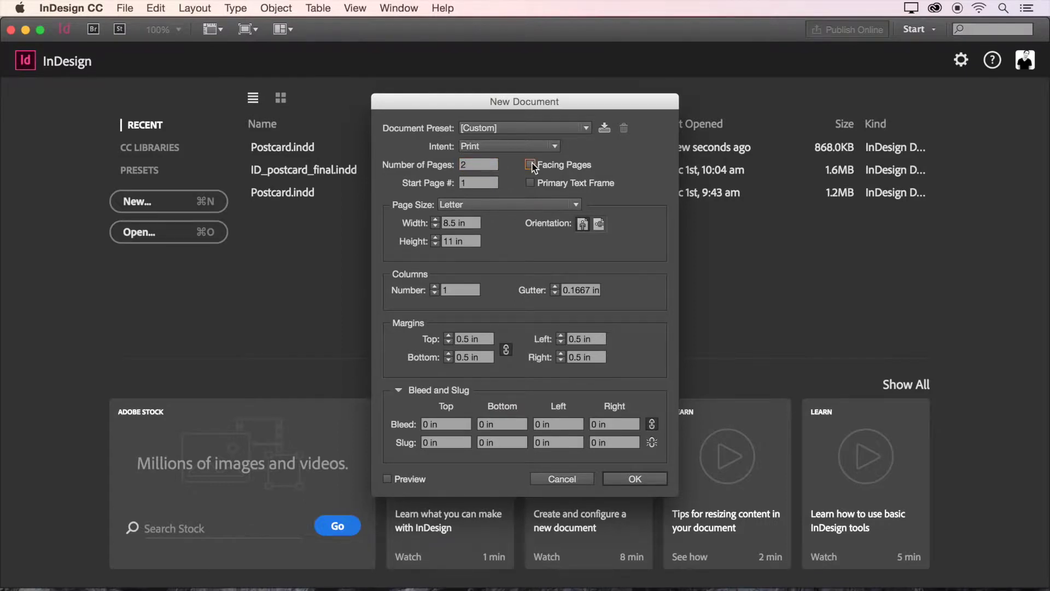
- Set the page size to 6 in wide by 4 in tall
click(474, 223)
key(BackSpace)
key(BackSpace)
key(BackSpace)
key(BackSpace)
key(BackSpace)
key(BackSpace)
text(6)
key(Tab)
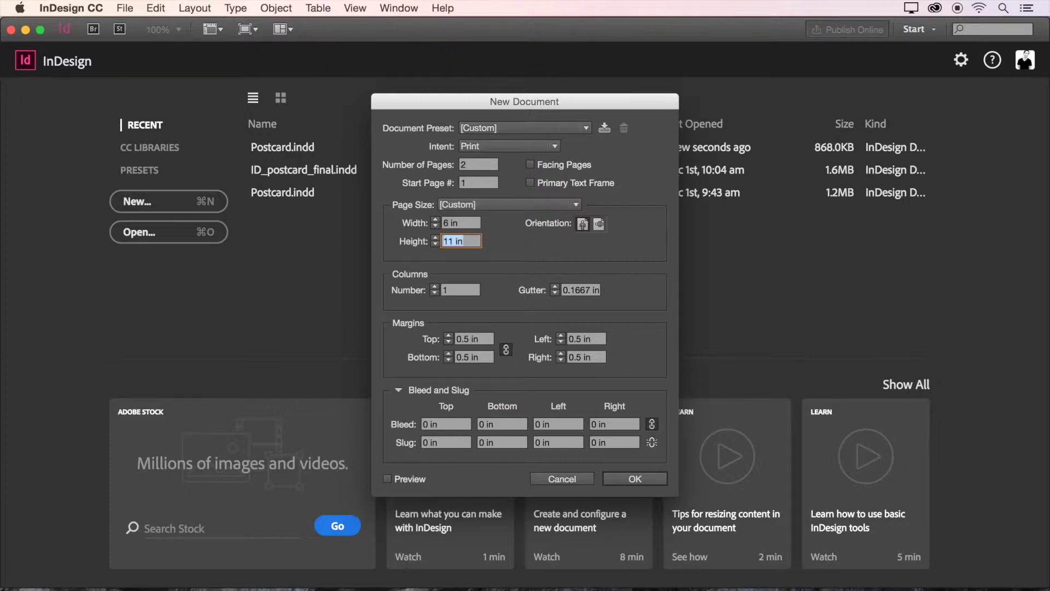
text(4in)
key(Tab)
key(Tab)
key(Tab)
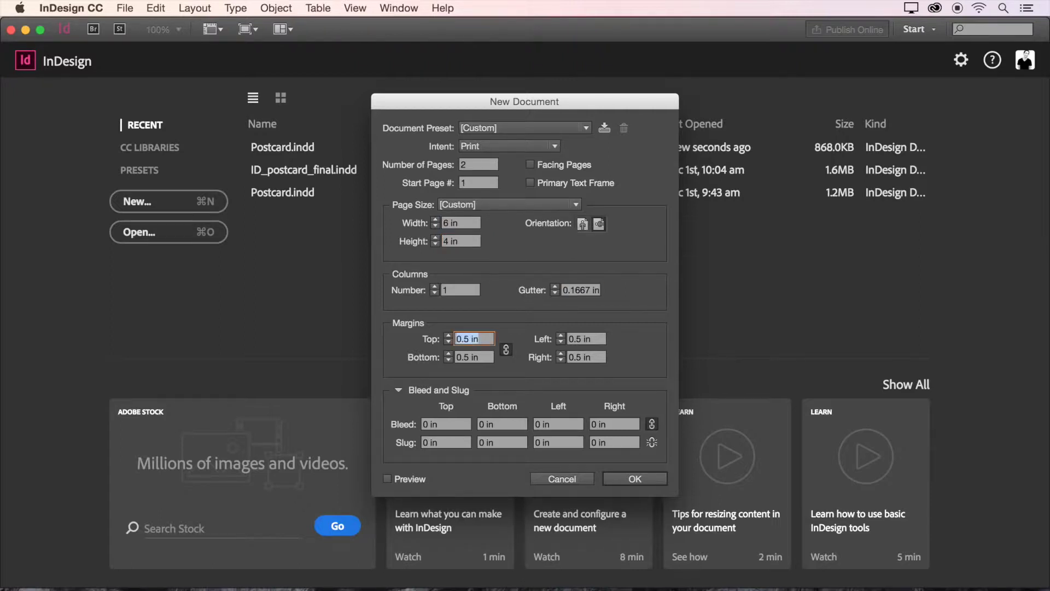
key(Tab)
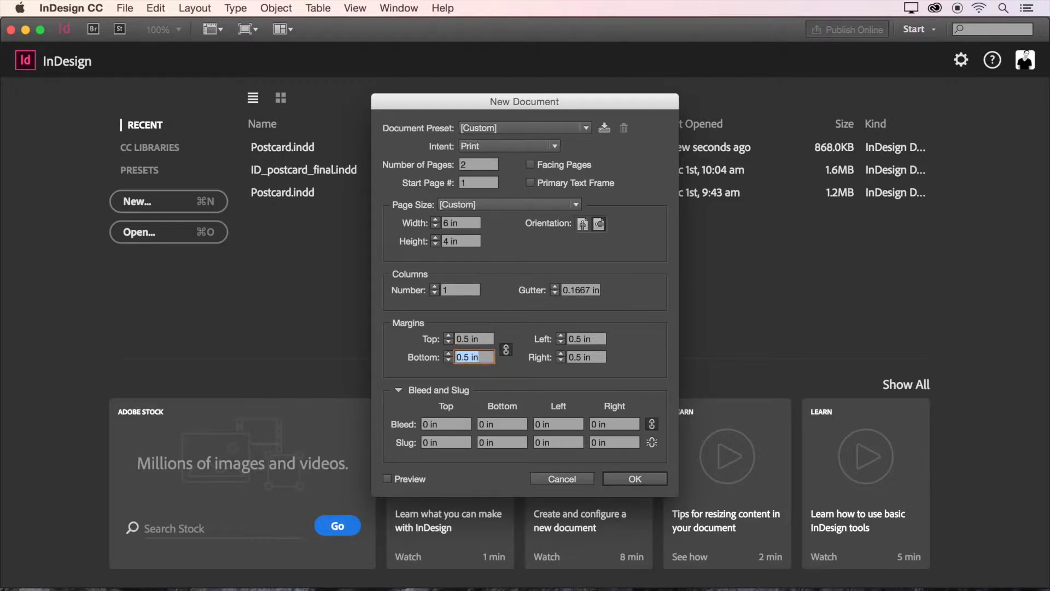
- Apply a linked 0.125 in bleed on all four sides and create the document
click(398, 391)
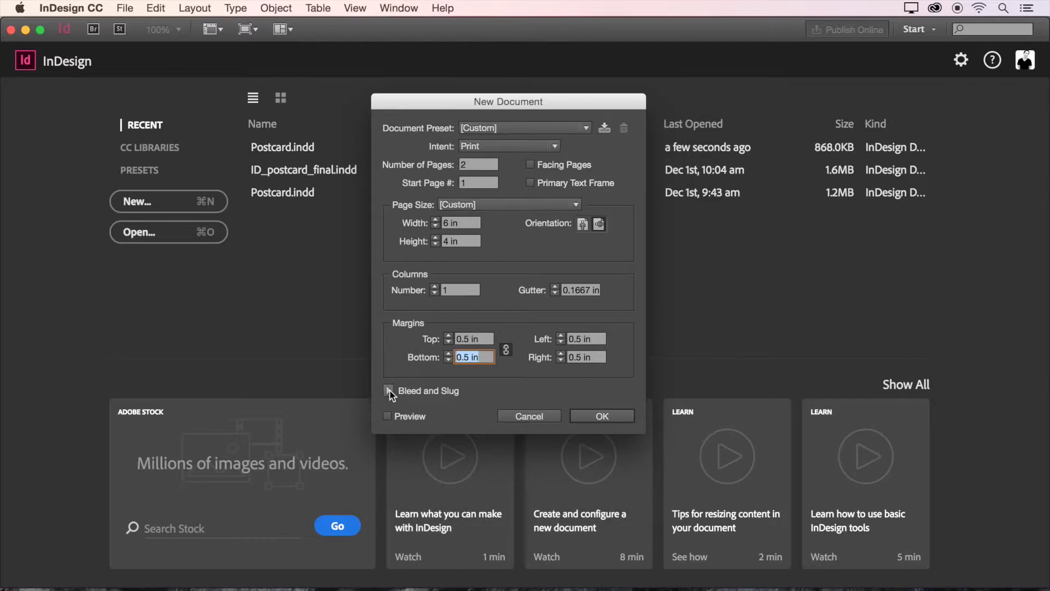
click(388, 391)
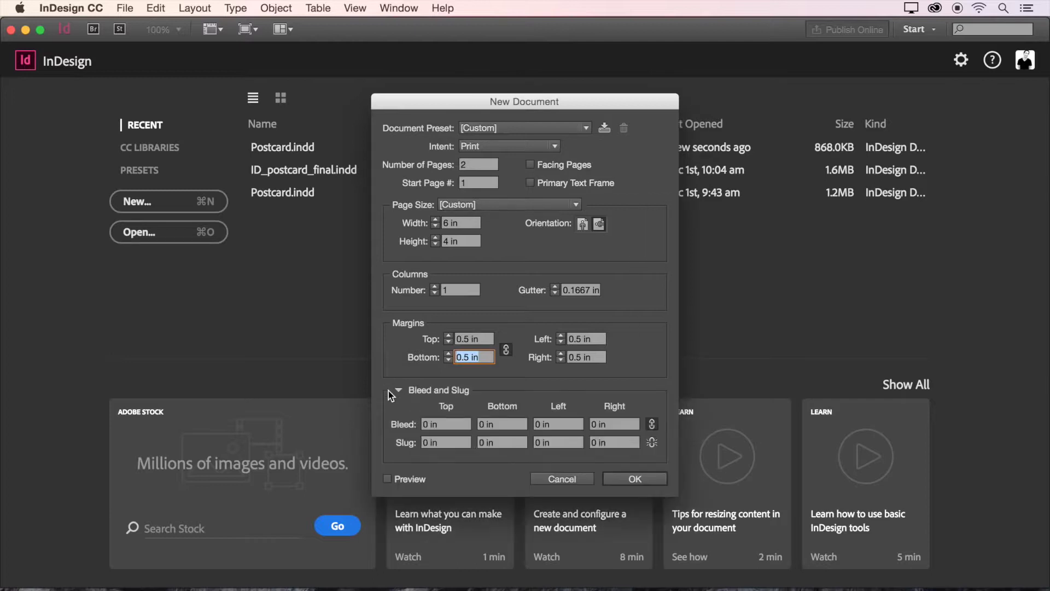
click(453, 432)
key(BackSpace)
key(BackSpace)
key(BackSpace)
key(BackSpace)
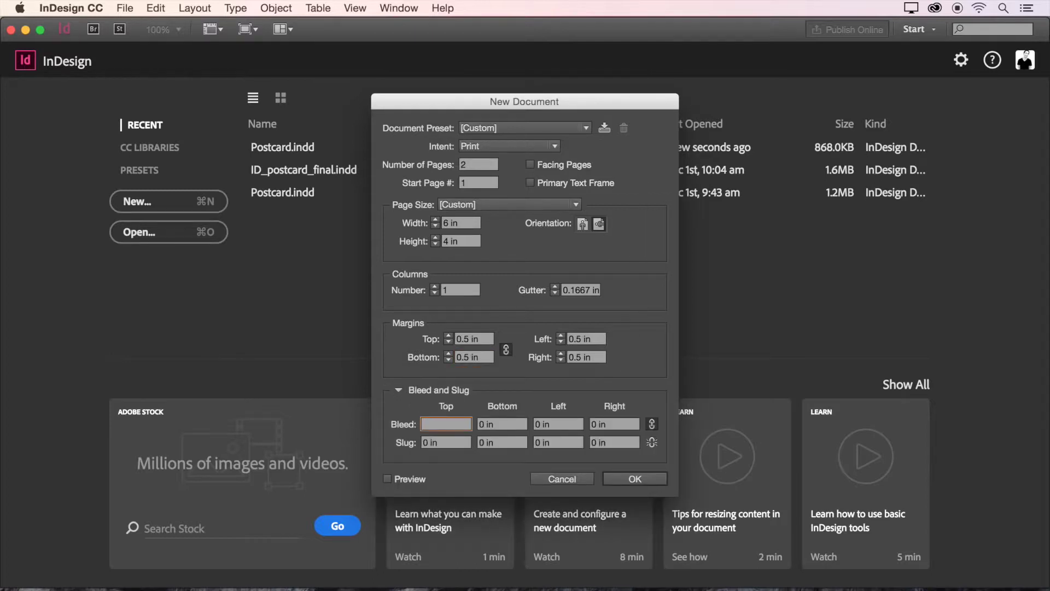
text(0.125)
click(500, 424)
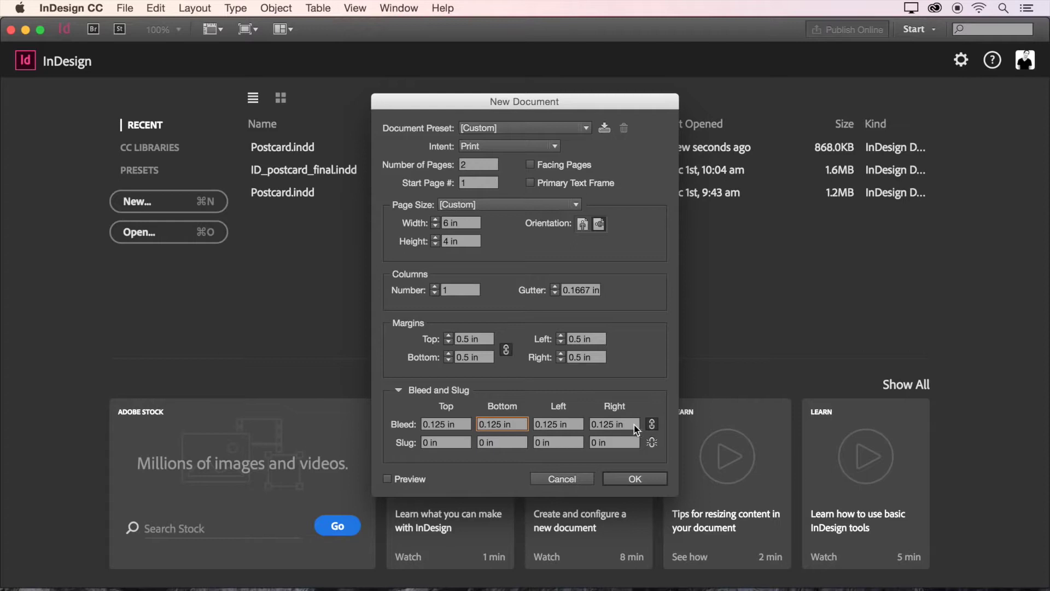
click(651, 425)
click(652, 425)
click(643, 477)
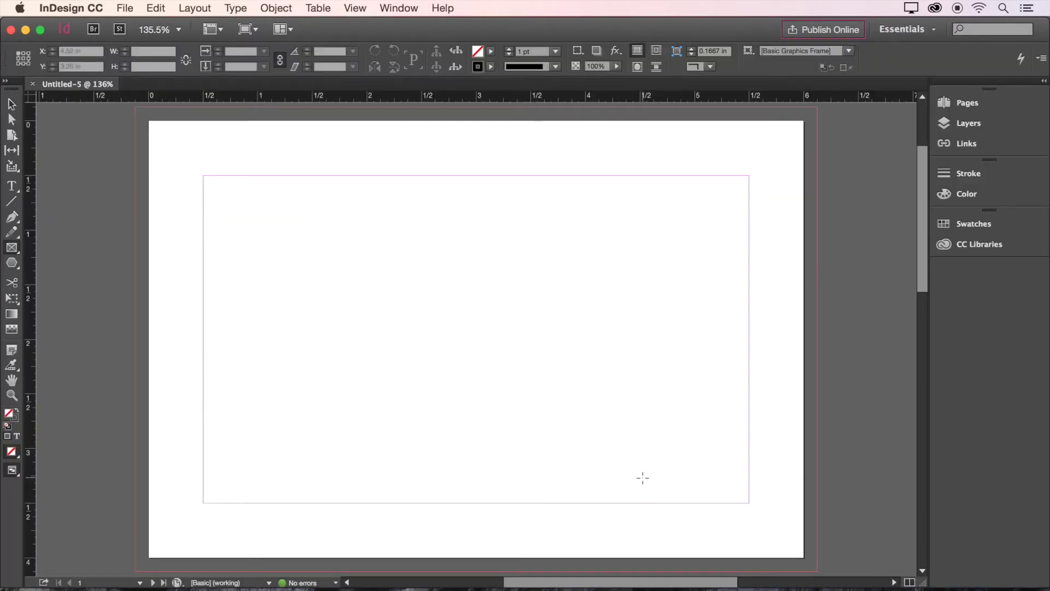
- Save the document to the Desktop as Postcard.indd with File > Save As
click(125, 8)
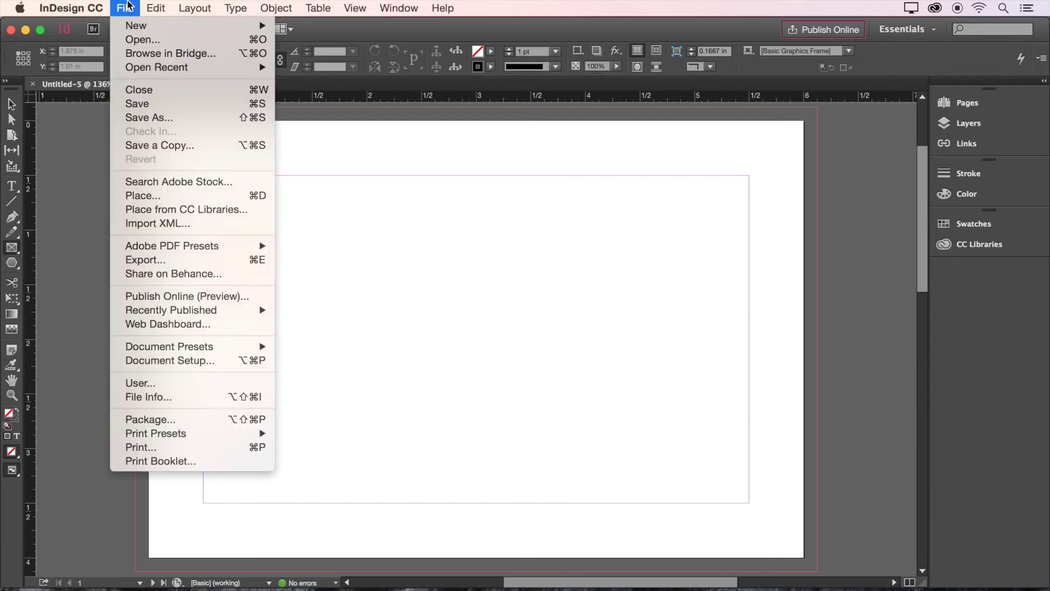
click(165, 117)
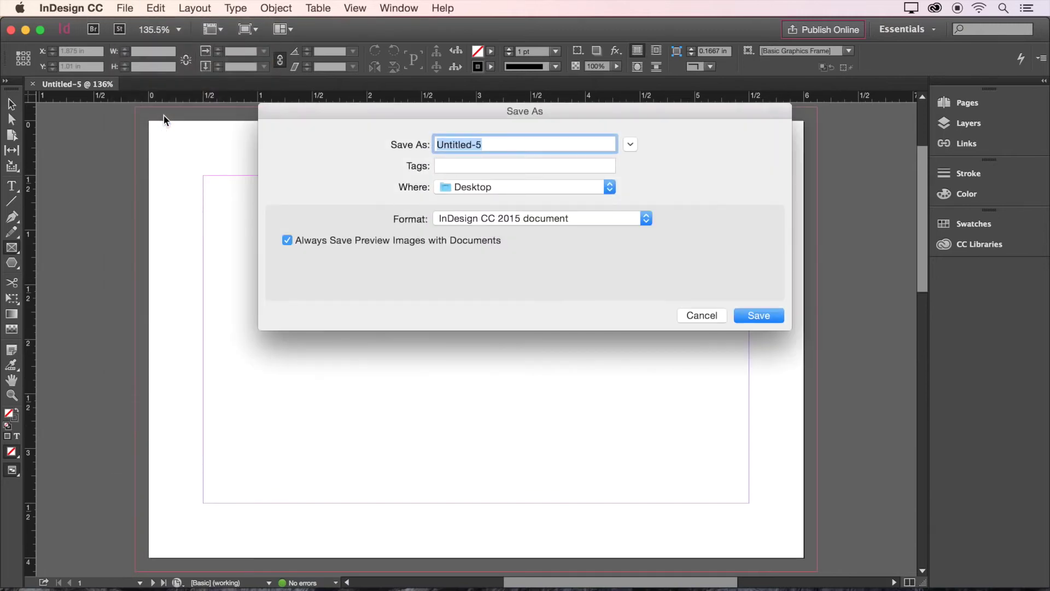
text(Postcard)
click(773, 311)
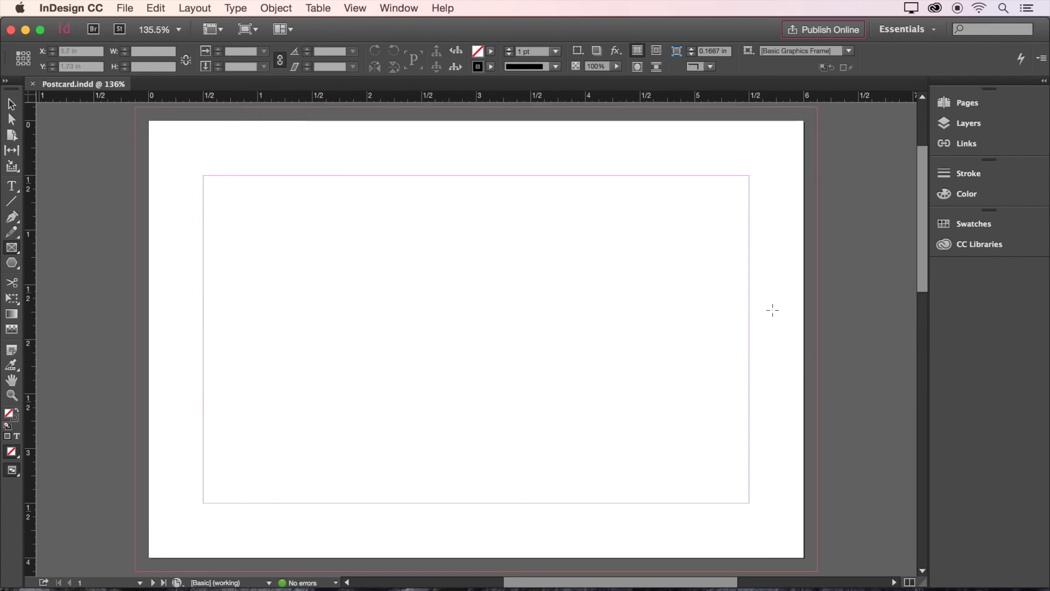